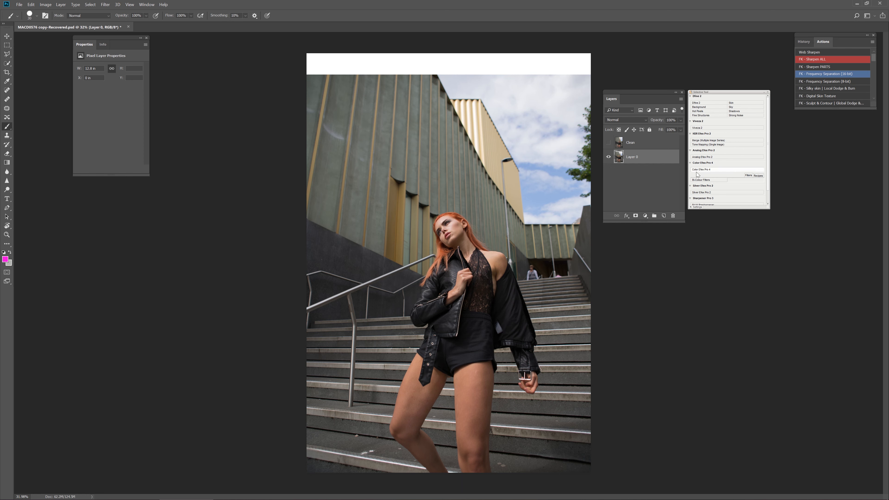
Step: Add a new layer and outline the distractions in magenta: windows, railings, step debris, wall marks, lamp post, background people and tree
click(664, 215)
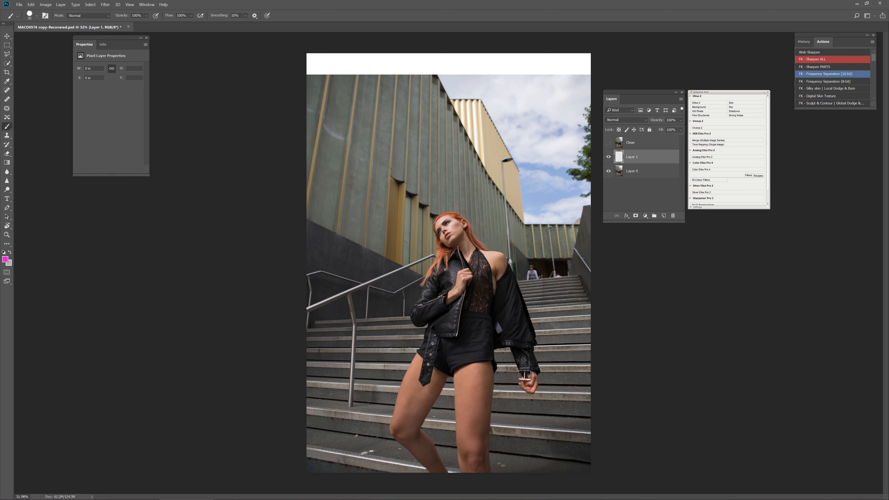
drag(381, 268, 427, 276)
mouse_move(435, 260)
mouse_down()
mouse_move(283, 319)
mouse_move(306, 280)
mouse_move(308, 321)
mouse_move(303, 280)
mouse_move(322, 271)
mouse_move(385, 292)
mouse_move(415, 280)
mouse_move(399, 288)
mouse_move(406, 316)
mouse_up()
mouse_move(348, 294)
mouse_down()
mouse_move(360, 330)
mouse_move(348, 417)
mouse_move(365, 452)
mouse_up()
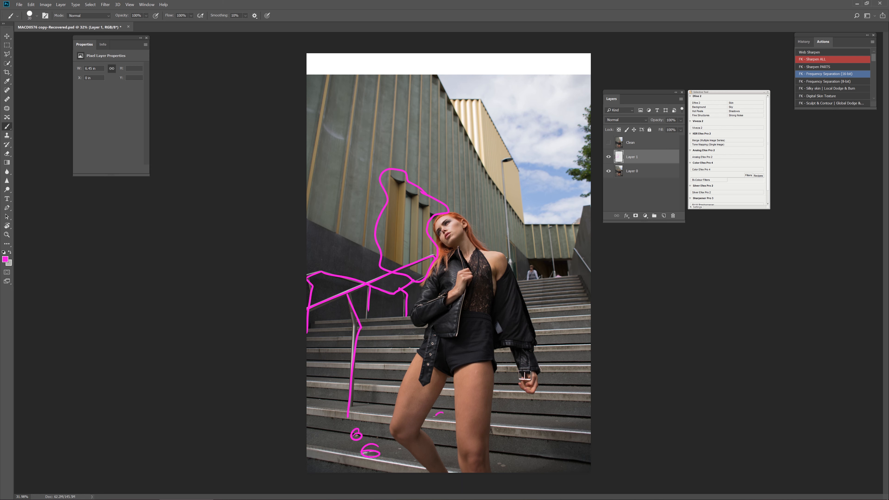
drag(506, 464, 505, 461)
drag(512, 214, 502, 162)
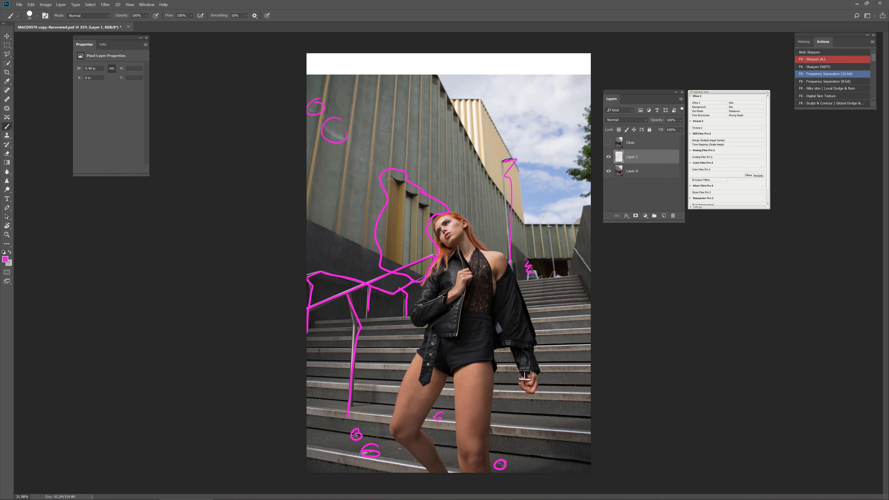
mouse_move(538, 260)
mouse_down()
mouse_move(551, 275)
mouse_move(566, 271)
mouse_move(555, 228)
mouse_move(594, 275)
mouse_up()
mouse_move(585, 203)
mouse_down()
mouse_move(553, 166)
mouse_move(564, 142)
mouse_move(588, 111)
mouse_move(657, 64)
mouse_up()
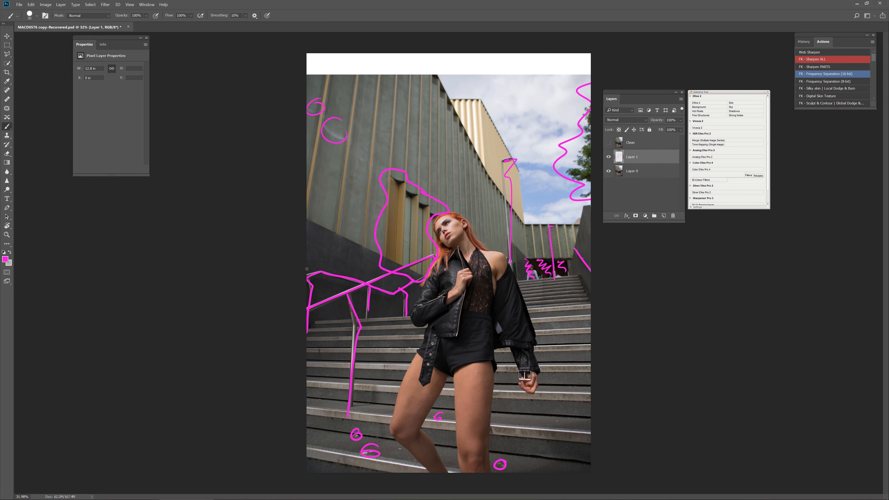
Step: Mark the crown of the hair, then draw a waist line with an upward arrow and another arrow at the wall's top
mouse_move(463, 184)
mouse_down()
mouse_move(460, 214)
mouse_move(488, 225)
mouse_move(467, 226)
mouse_up()
key(z)
key(b)
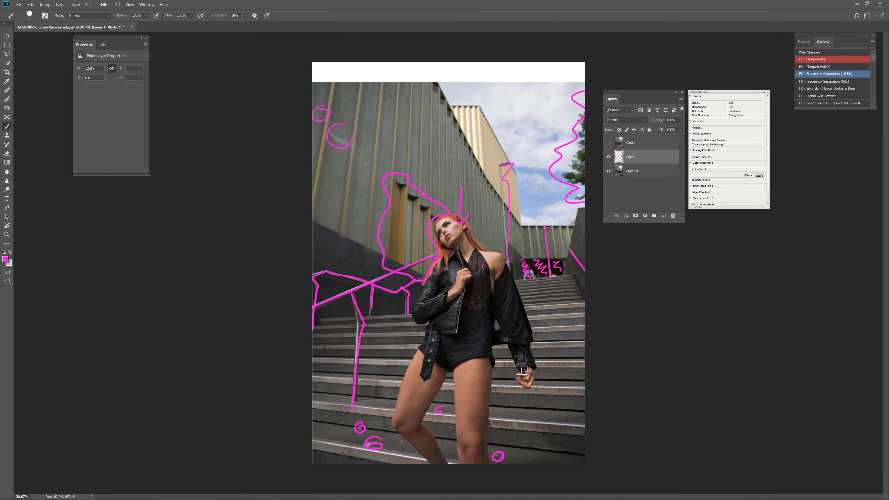
mouse_move(381, 328)
mouse_down()
mouse_move(523, 340)
mouse_move(484, 267)
mouse_up()
drag(425, 147, 431, 78)
drag(417, 88, 437, 82)
Step: Dot the skin blemishes on the model's face and neck in magenta and mark the neck crease
key(z)
drag(445, 226, 483, 232)
key(b)
click(495, 284)
click(498, 293)
click(505, 292)
click(513, 268)
click(514, 278)
click(537, 282)
click(546, 282)
click(543, 243)
click(518, 246)
click(468, 243)
click(451, 244)
click(438, 237)
click(425, 217)
click(484, 193)
click(564, 393)
click(575, 392)
click(552, 358)
drag(571, 319, 541, 338)
click(531, 345)
click(498, 313)
drag(487, 319, 475, 323)
click(446, 314)
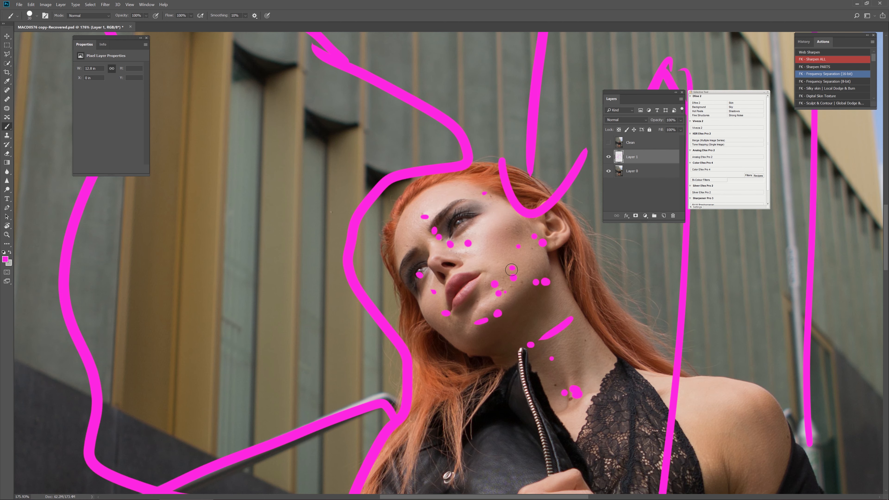
key(ctrl+0)
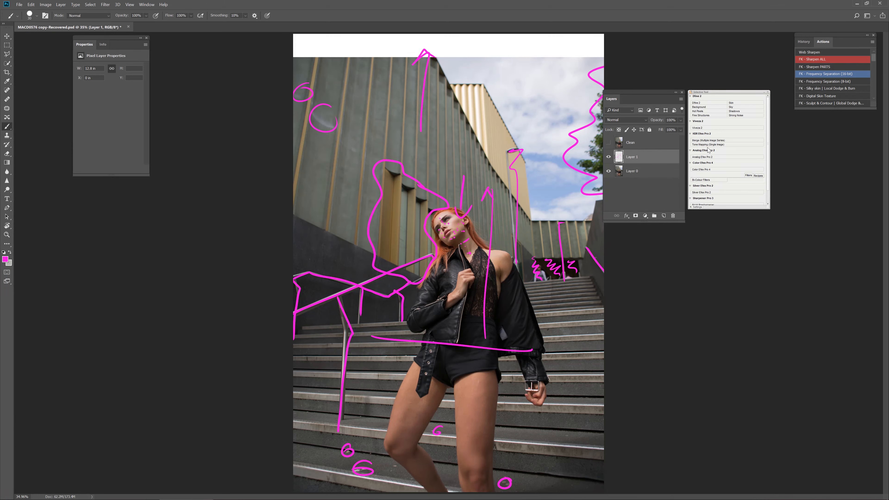
Step: Hide the magenta markings layer, show the Clean layer and compare it with the original photo
click(609, 157)
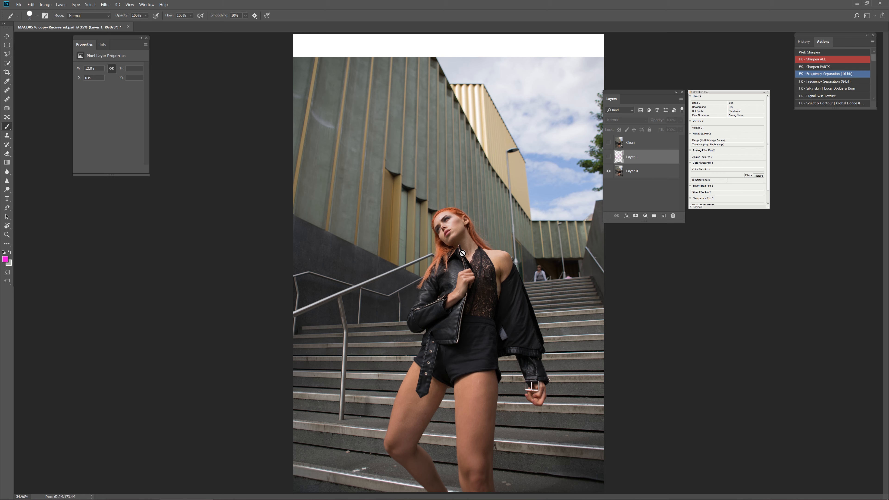
click(609, 142)
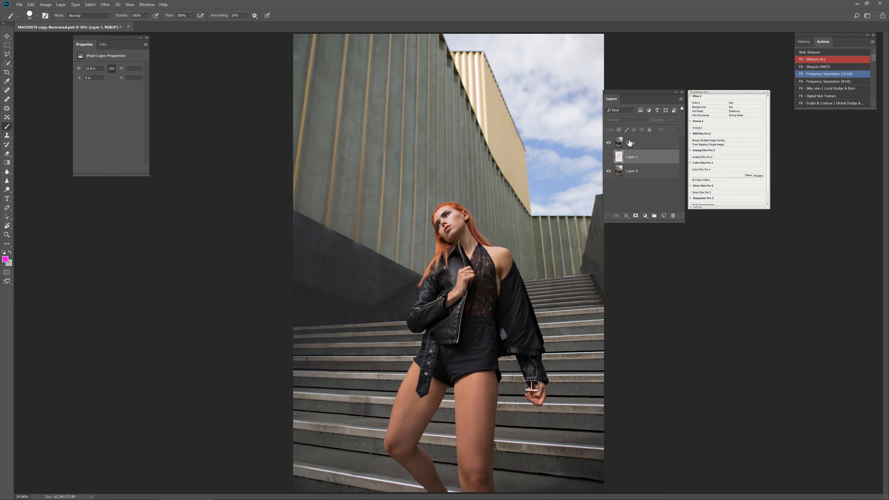
key(z)
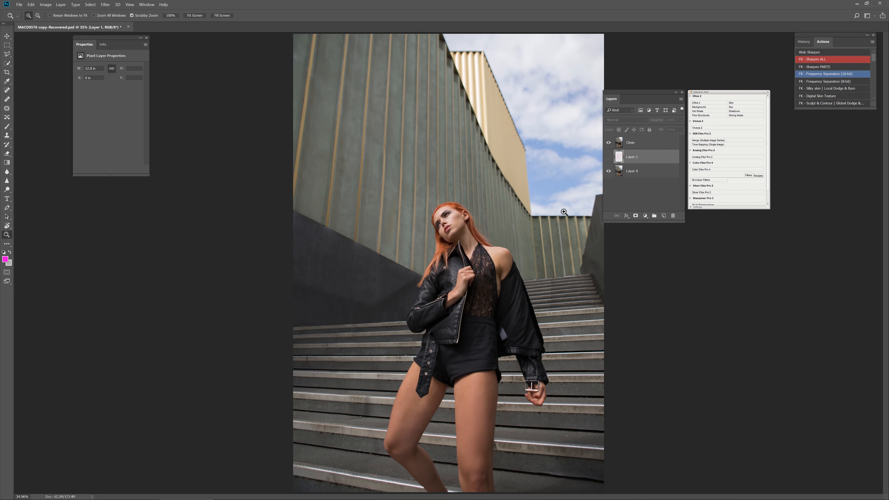
mouse_move(456, 221)
mouse_down()
mouse_move(595, 216)
mouse_move(450, 214)
mouse_up()
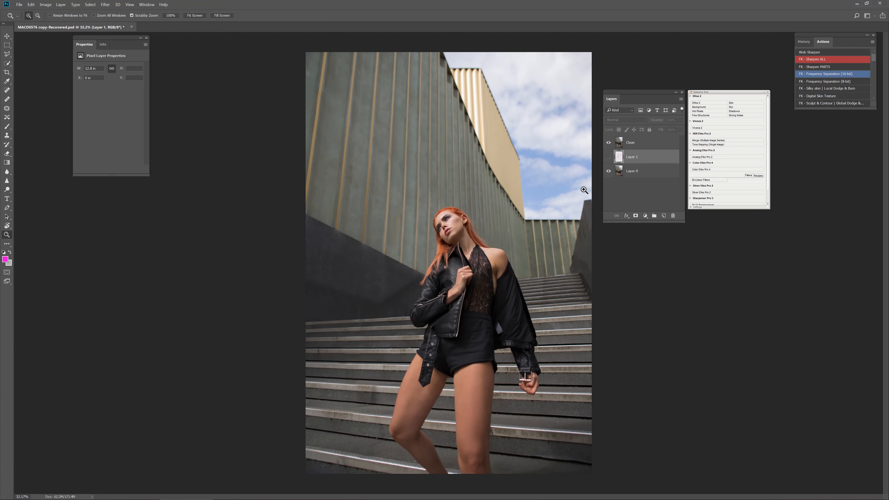
click(609, 143)
click(609, 143)
Step: Delete Layer 1 containing the magenta markings
click(641, 142)
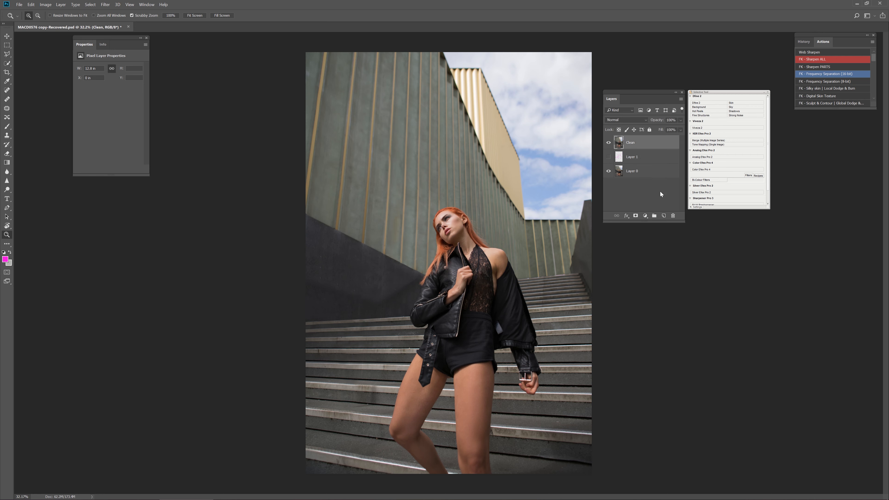
click(637, 161)
key(Delete)
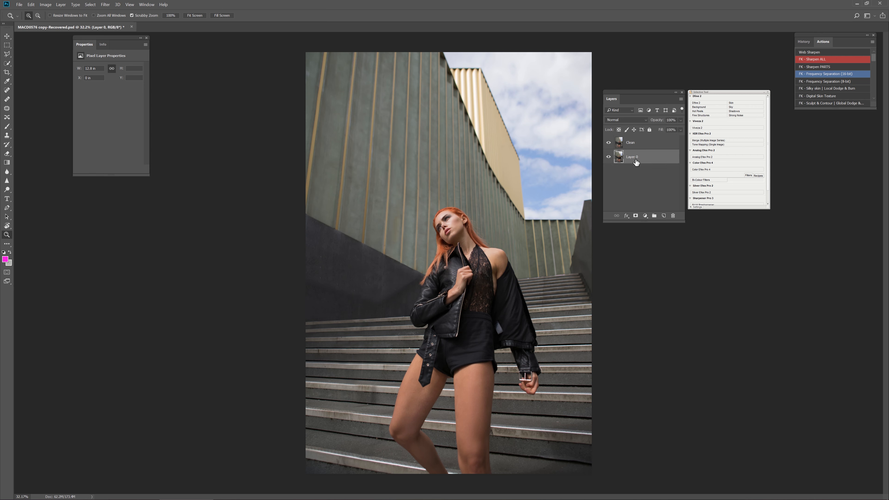
Step: Duplicate the Clean layer twice
click(652, 146)
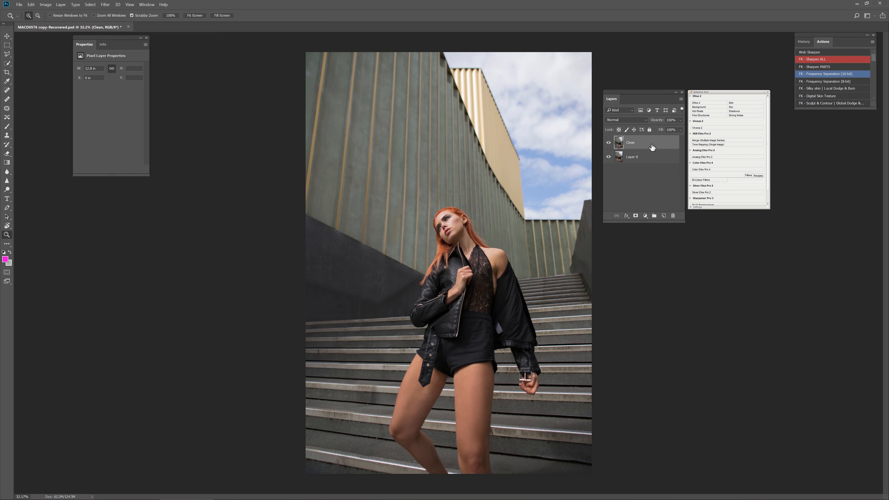
key(ctrl+j)
key(ctrl+j)
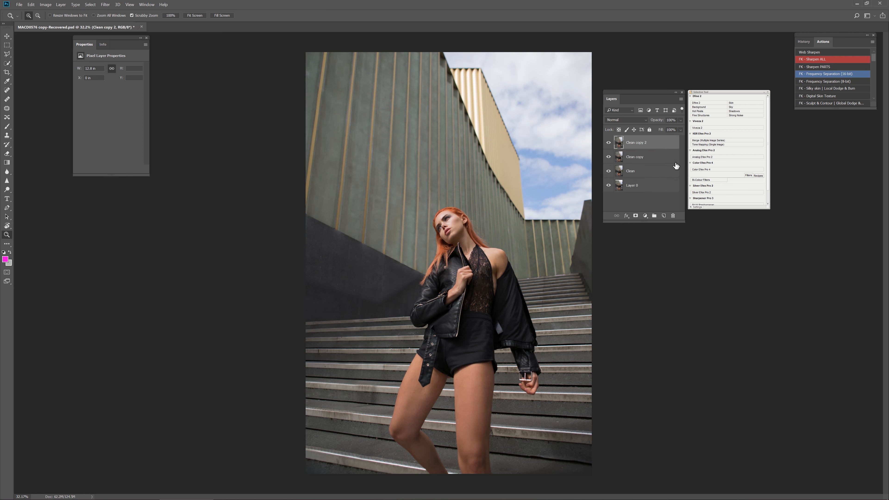
Step: Rename the upper Clean copy as "sky" and the lower copy as "main"
double_click(632, 145)
text(sky)
key(Return)
double_click(637, 159)
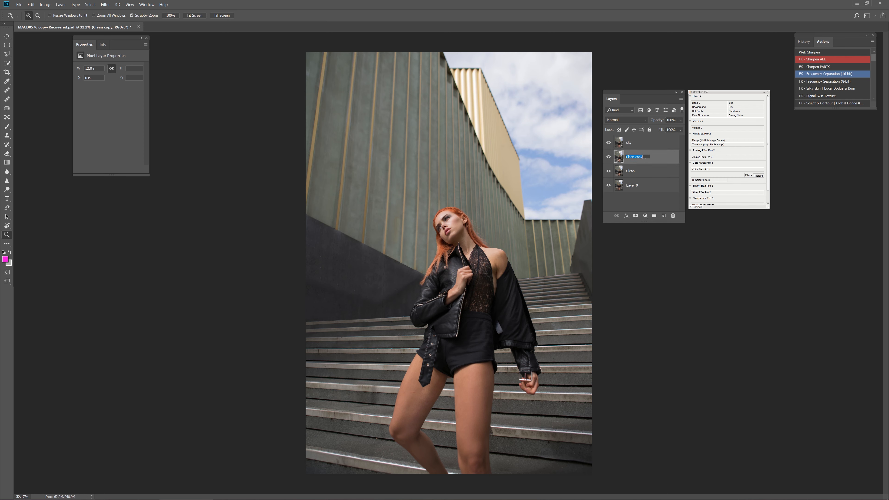
text(main)
key(Return)
Step: Hide the sky layer, leaving the layers beneath it shown
click(648, 144)
click(609, 142)
click(609, 170)
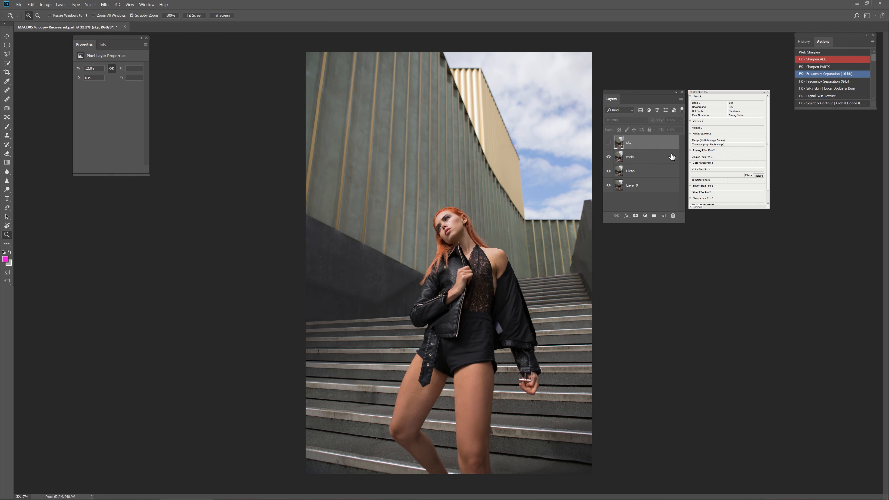
Step: Make the Nik Selective Tool window taller and open the main layer in Silver Efex Pro 2
click(655, 158)
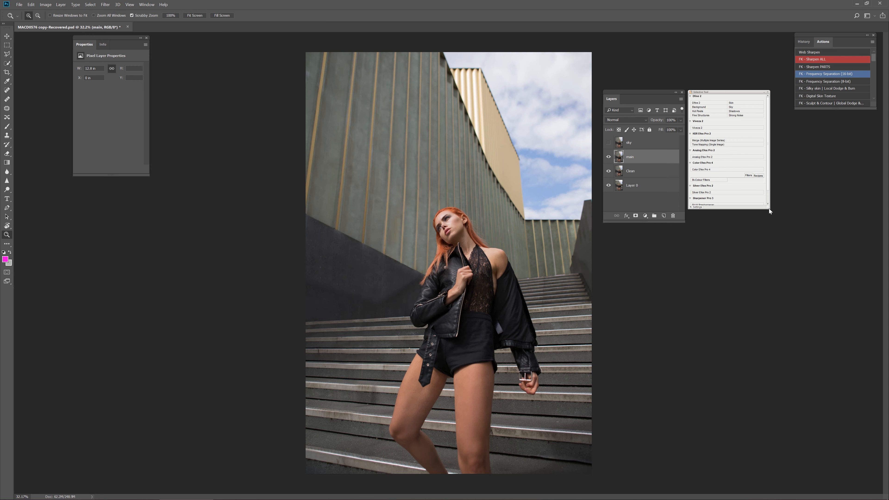
mouse_move(767, 209)
mouse_down()
mouse_move(765, 243)
mouse_move(763, 220)
mouse_up()
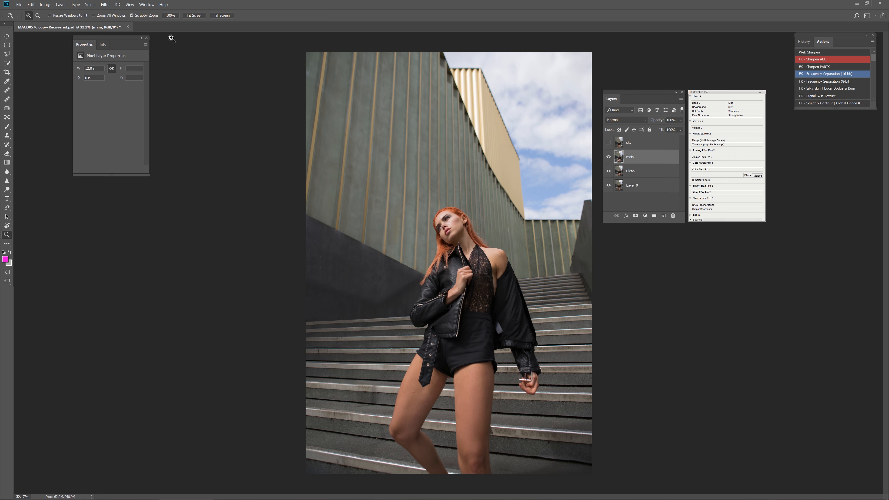
mouse_move(732, 95)
mouse_down()
mouse_move(721, 96)
mouse_move(730, 96)
mouse_up()
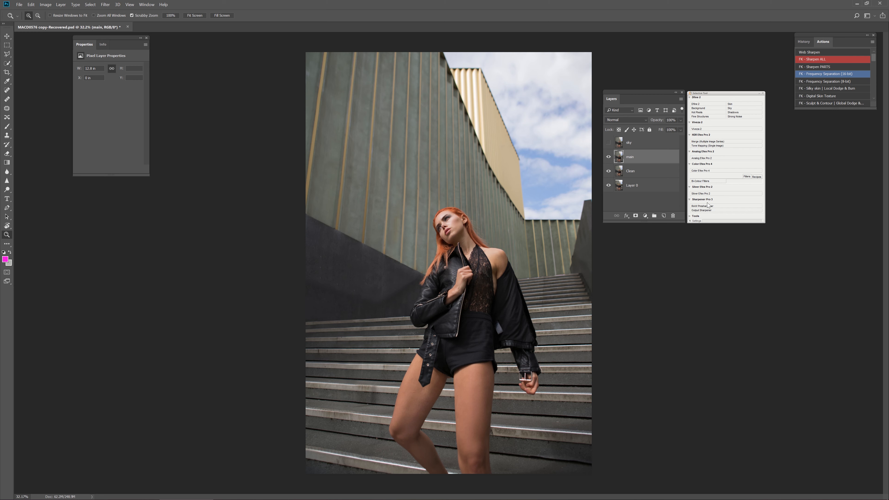
click(108, 5)
mouse_move(143, 160)
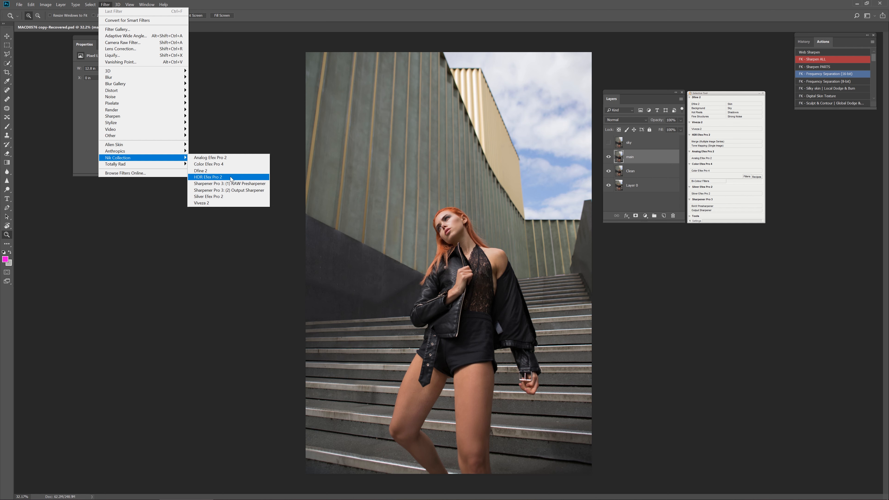
click(228, 197)
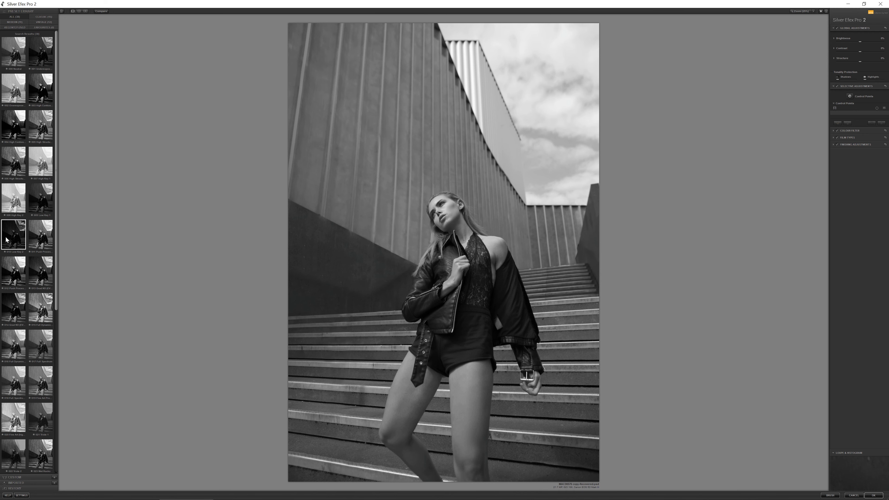
Step: Compare the Low Key 2 and Low Key 1 presets, then apply Low Key 1 to the main layer
click(19, 235)
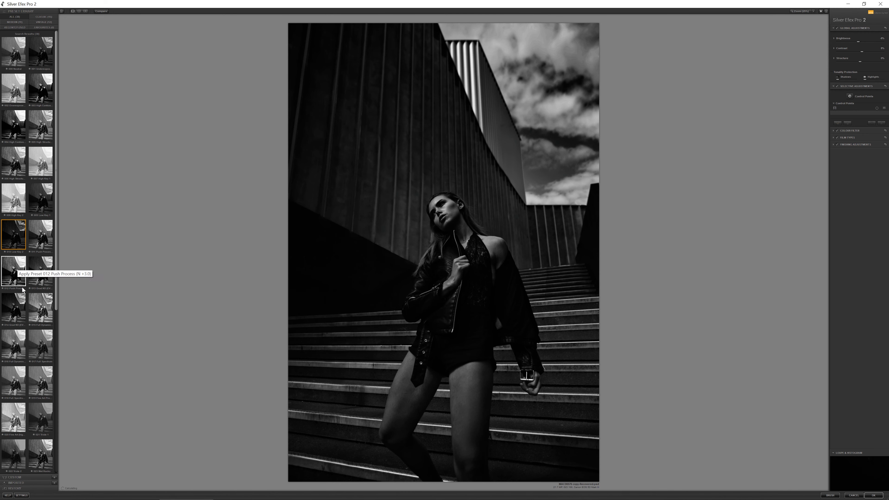
click(46, 203)
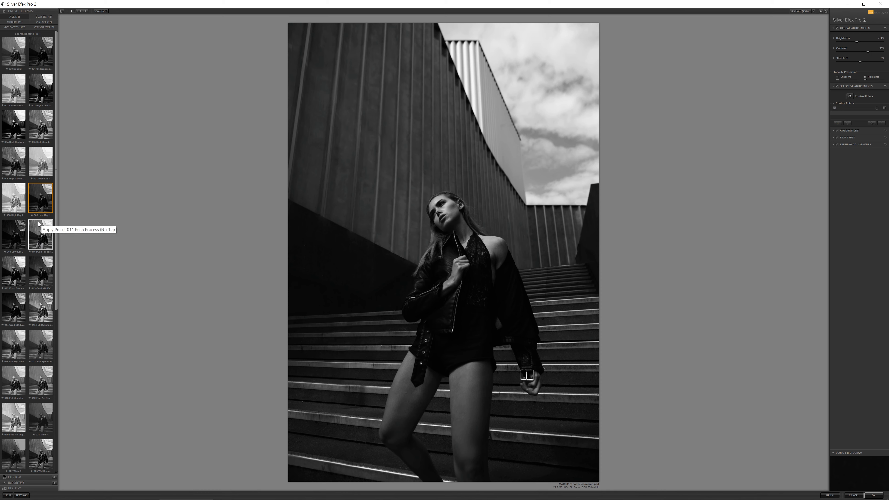
click(18, 240)
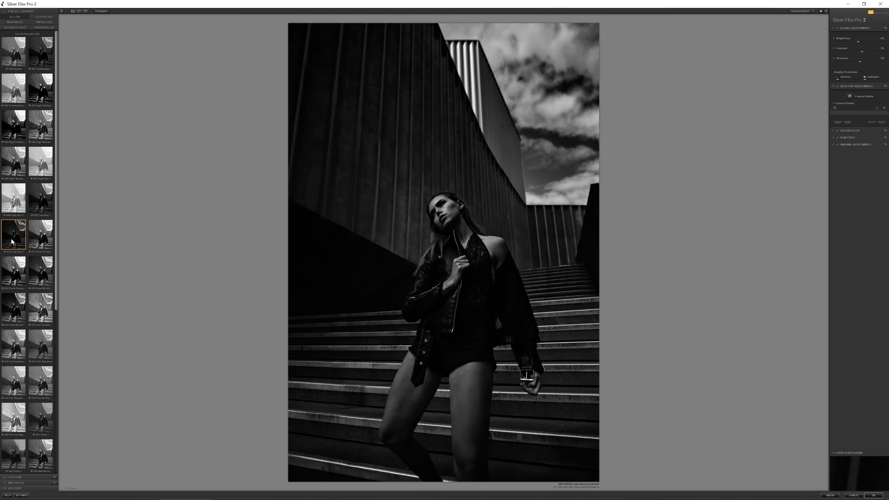
click(40, 198)
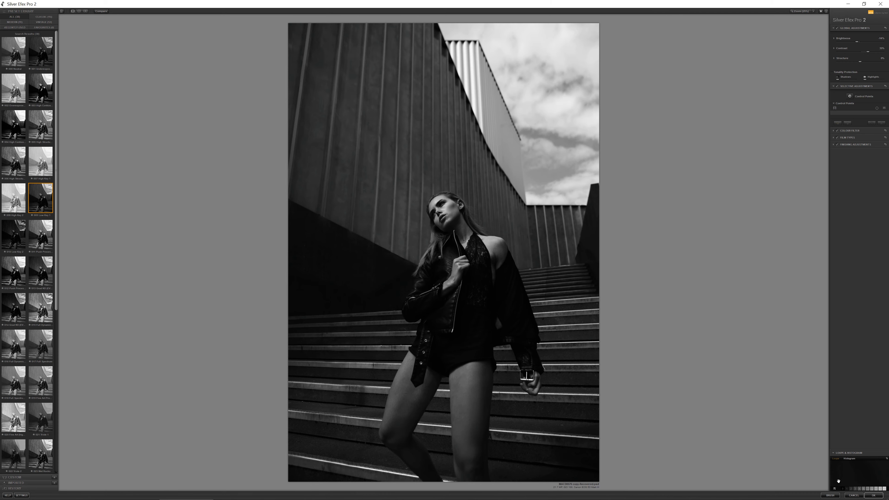
click(873, 495)
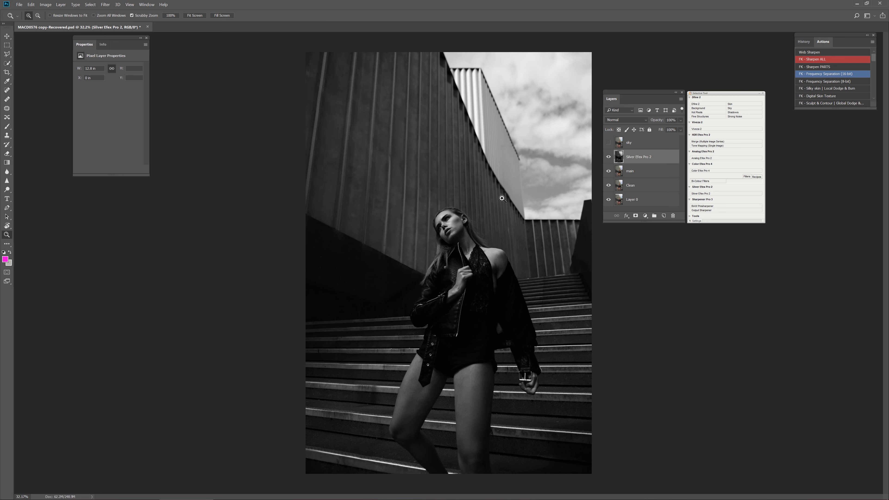
Step: Show the sky layer again and open it in Silver Efex Pro 2
click(628, 142)
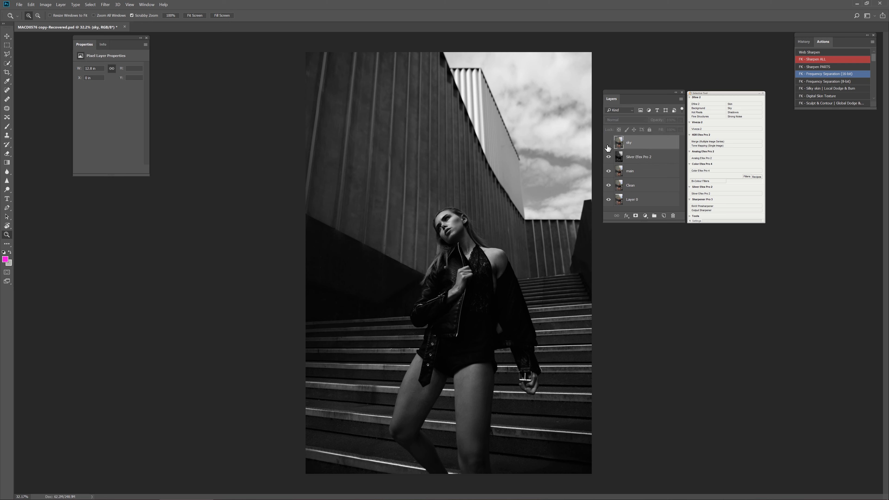
click(608, 143)
click(110, 6)
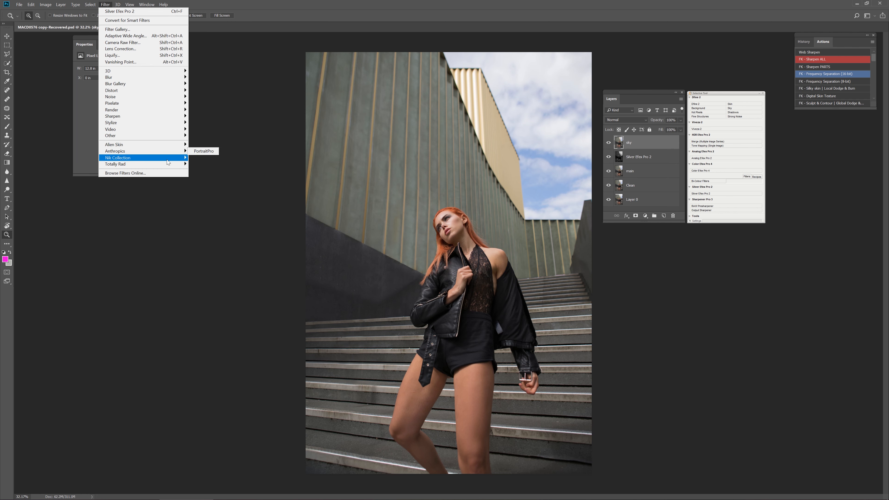
mouse_move(169, 158)
click(223, 196)
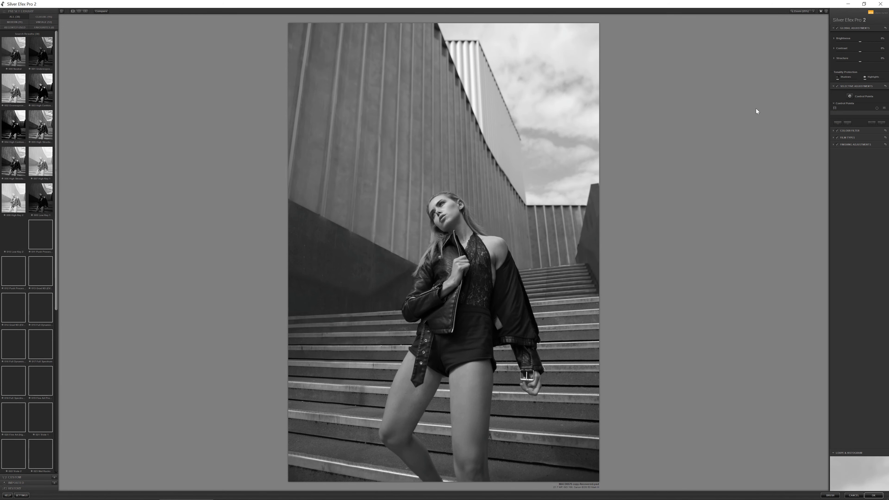
click(548, 95)
mouse_move(566, 100)
mouse_down()
mouse_move(553, 103)
mouse_move(562, 101)
mouse_up()
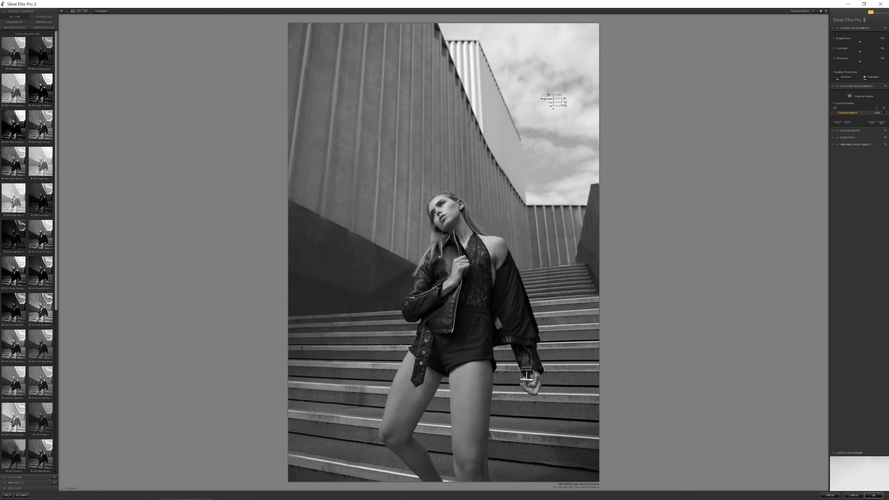
key(Delete)
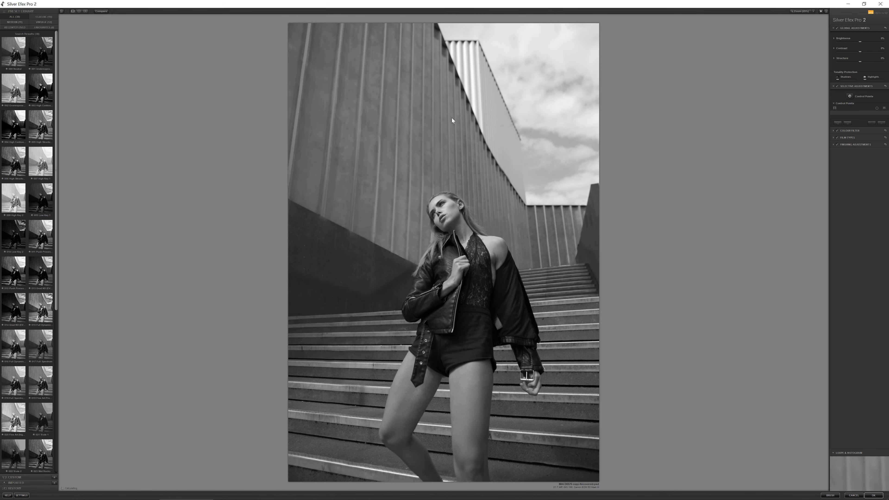
Step: Apply the Low Key 2 preset to the sky conversion and select the original sky layer in the layer stack
click(14, 239)
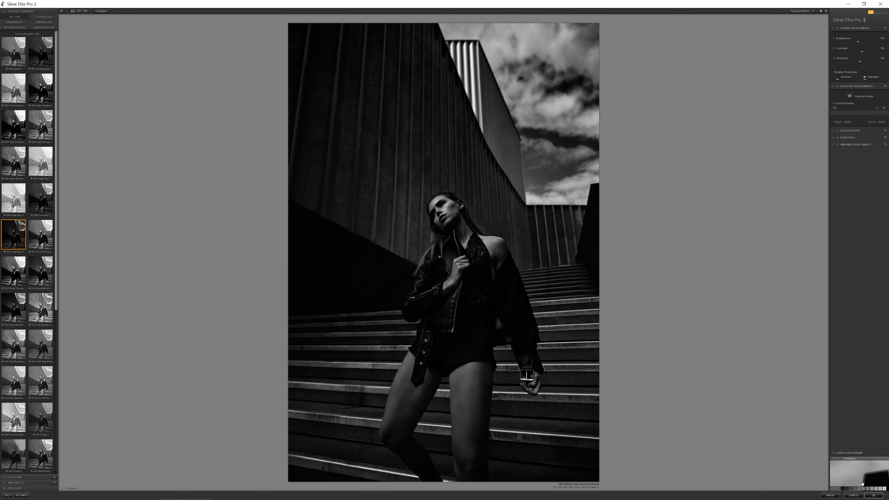
click(873, 496)
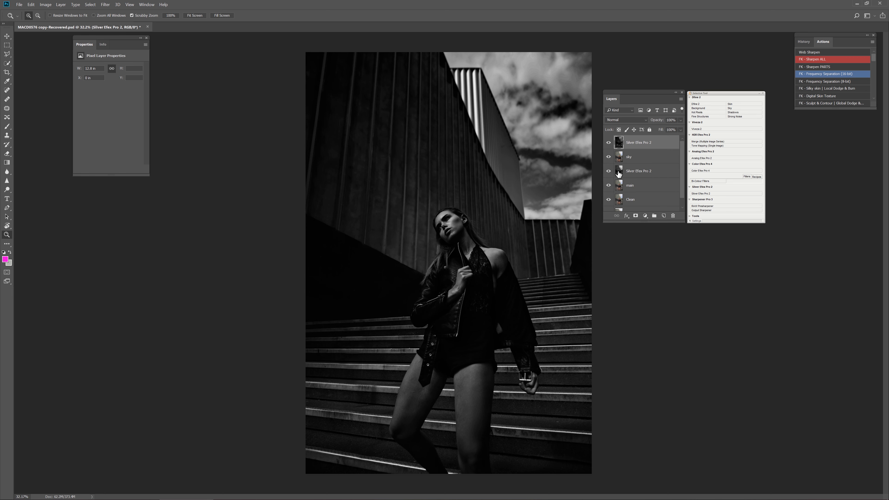
click(649, 160)
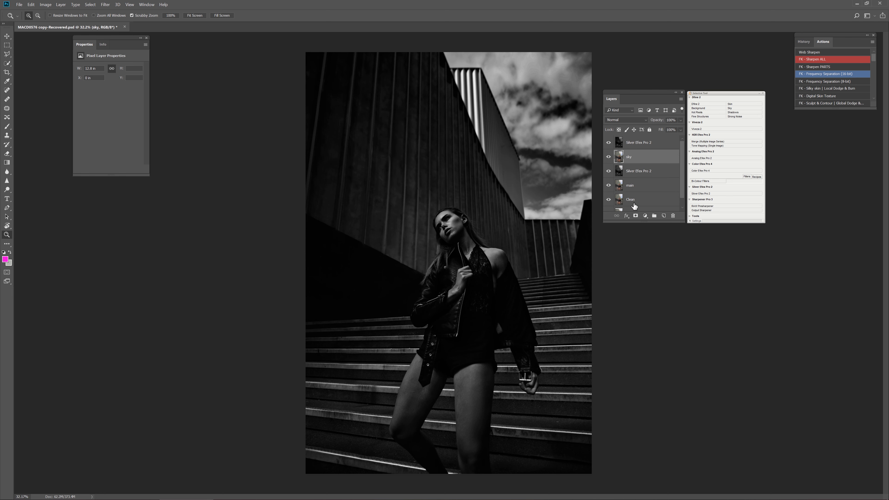
Step: Delete the unprocessed sky and main layers, keeping the two Silver Efex Pro 2 layers, Clean and Layer 0
scroll(684, 196, down, 1)
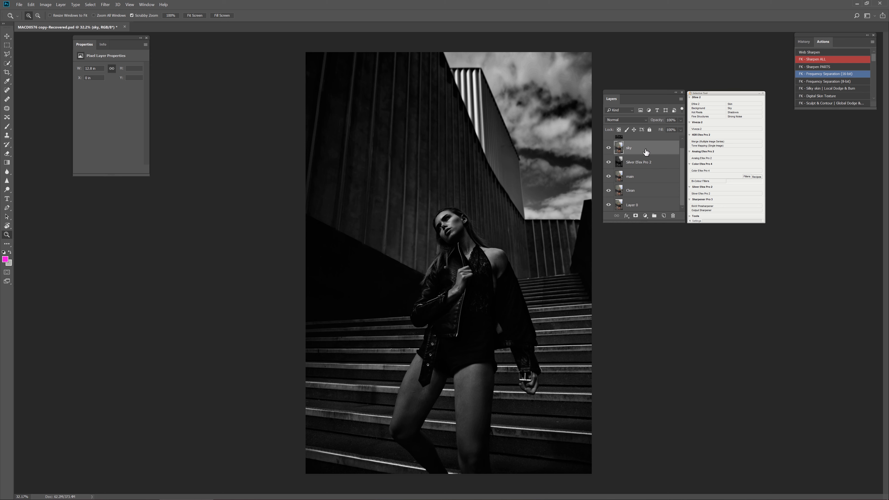
key(Delete)
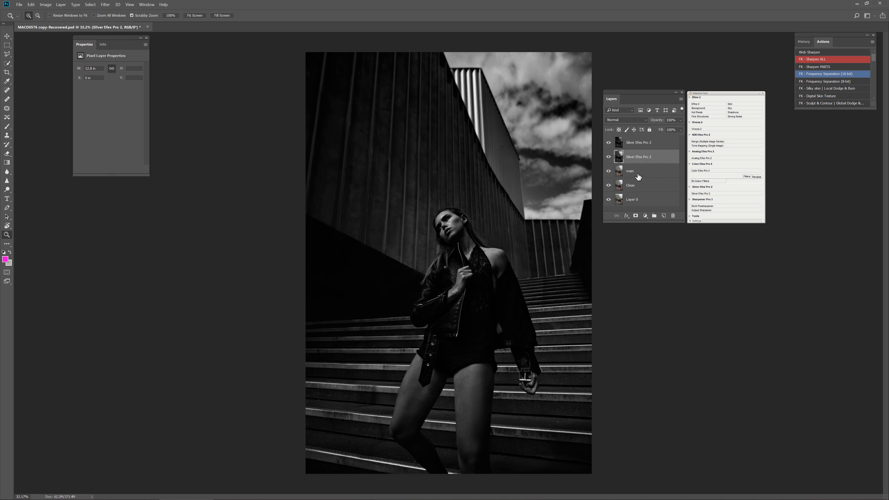
click(641, 173)
key(Delete)
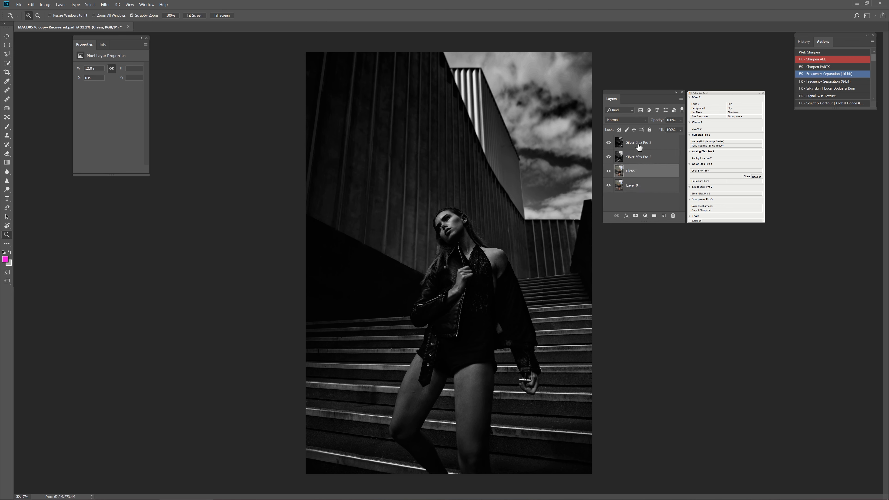
Step: Compare the image with the upper Silver Efex Pro 2 layer hidden and shown, leaving that layer selected
click(650, 160)
click(609, 143)
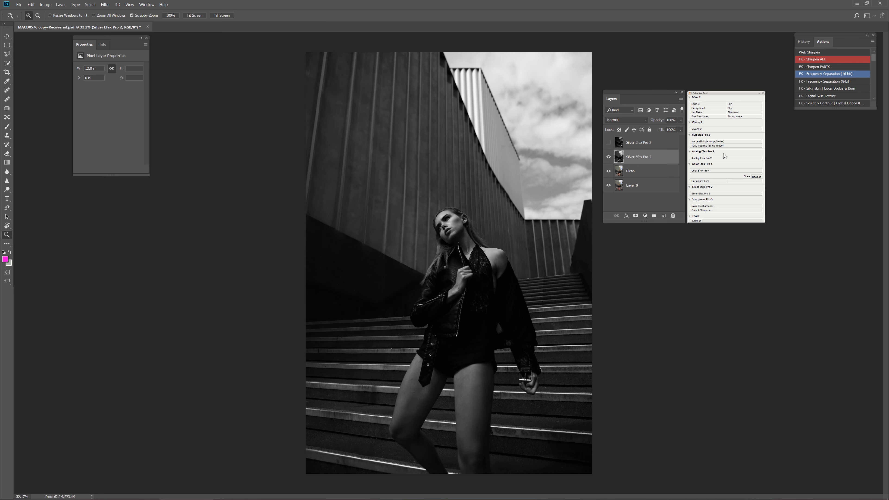
click(638, 143)
click(609, 143)
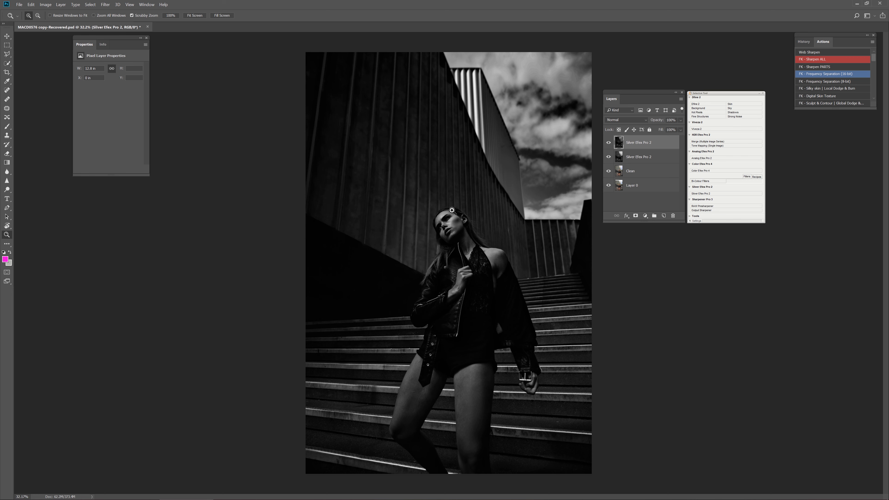
Step: Try a layer mask inverted to black on the upper Silver Efex Pro 2 layer and delete that mask
click(636, 216)
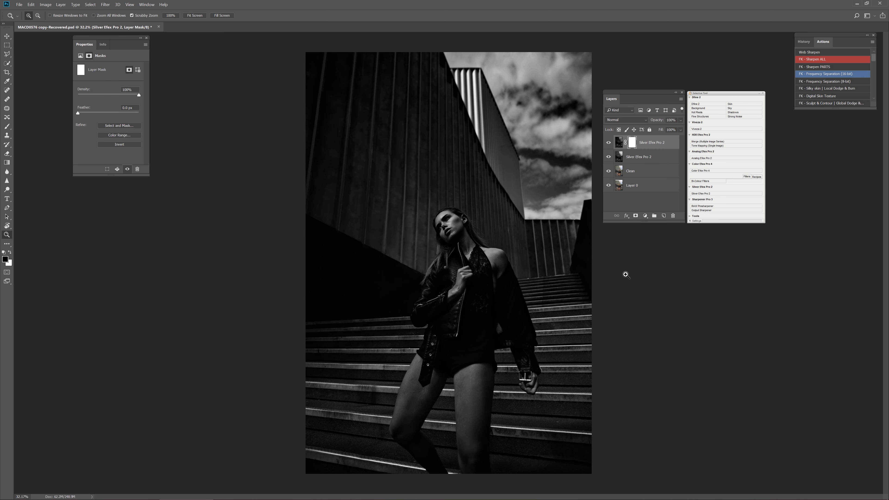
key(ctrl+i)
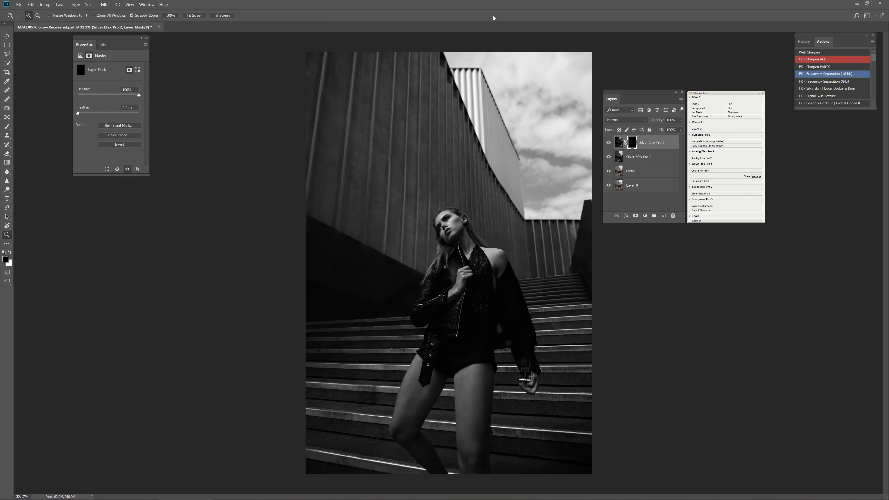
right_click(630, 143)
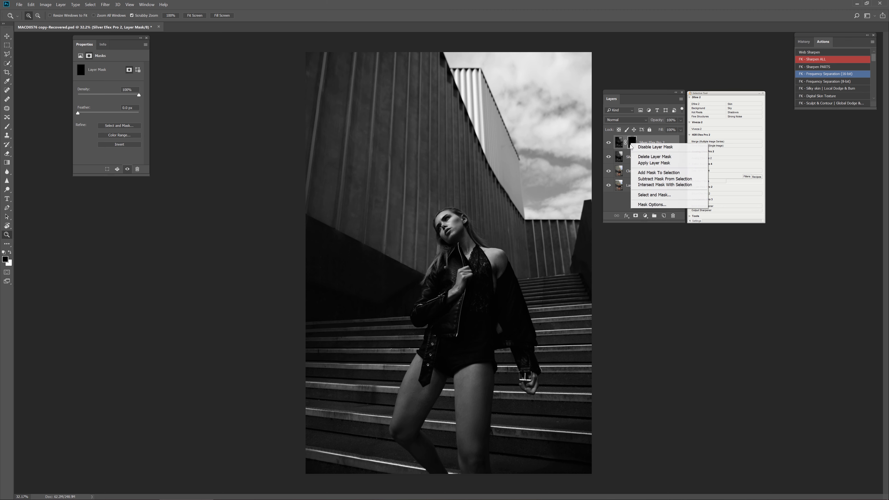
click(658, 157)
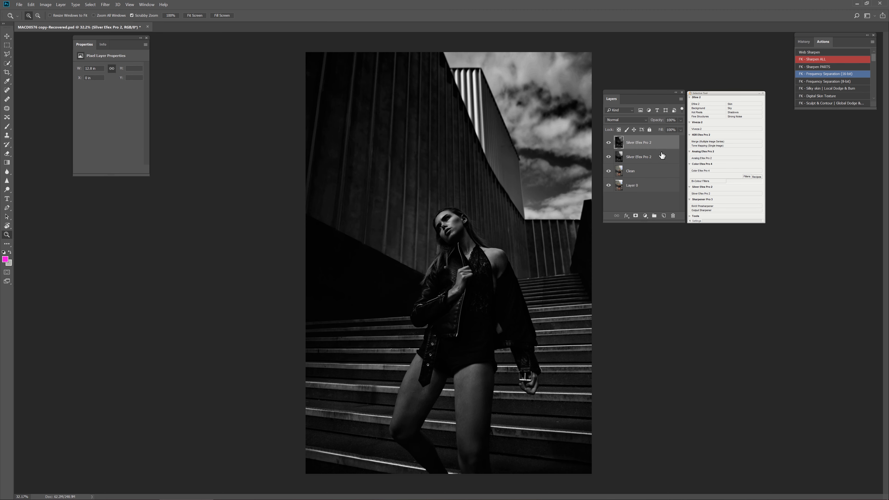
Step: Add a black mask to the upper Silver Efex Pro 2 layer and prepare the Gradient tool with a white foreground colour
alt+click(635, 216)
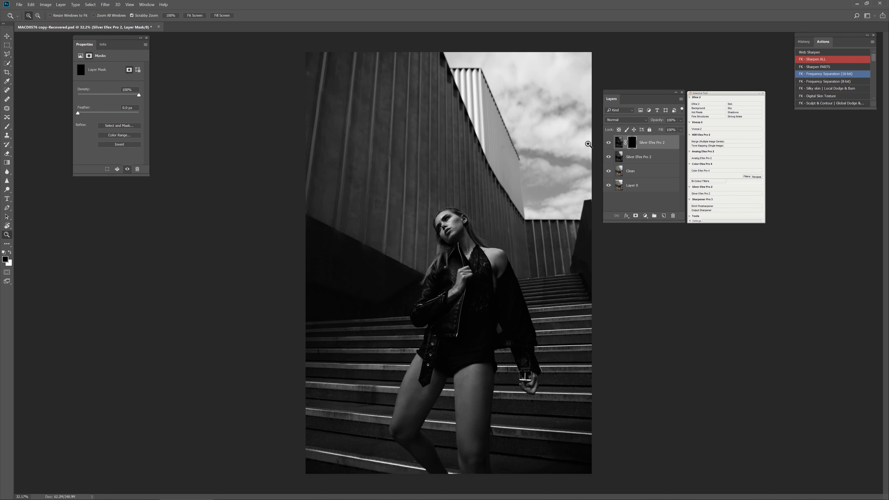
click(7, 162)
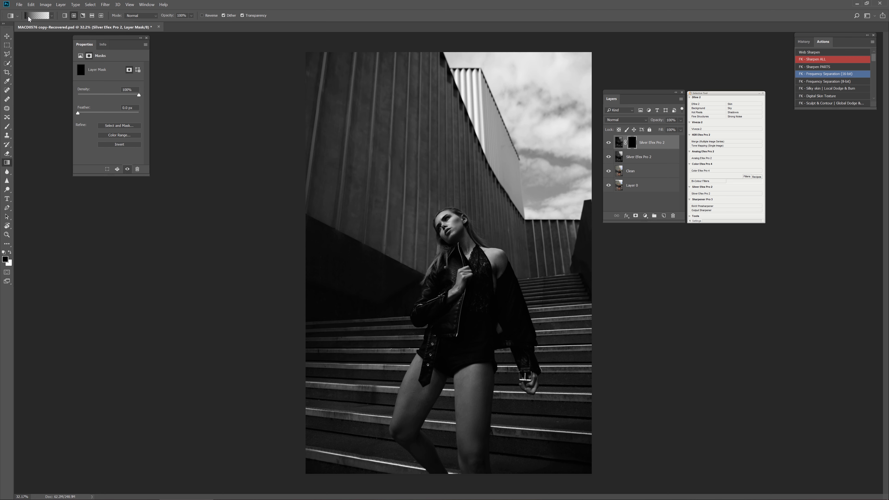
key(x)
Step: Try revealing the darker sky with white radial gradients on the layer mask, undoing each attempt
drag(590, 53, 493, 227)
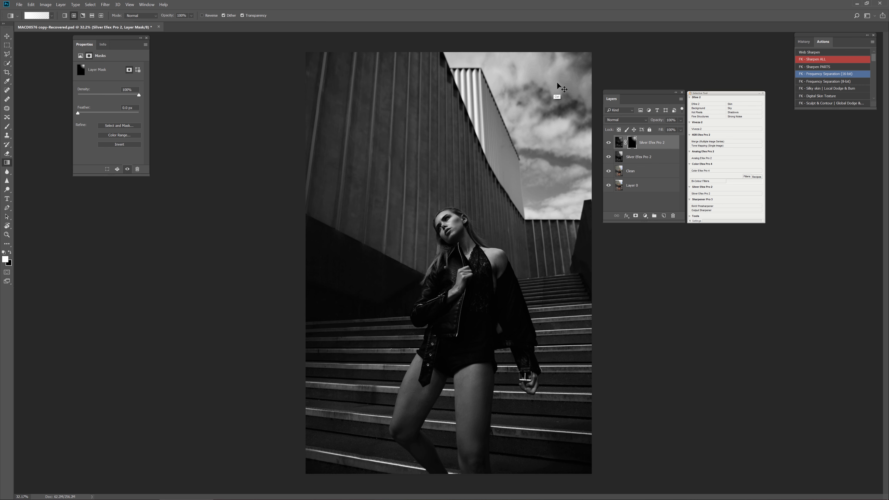
key(ctrl+z)
drag(545, 115, 497, 184)
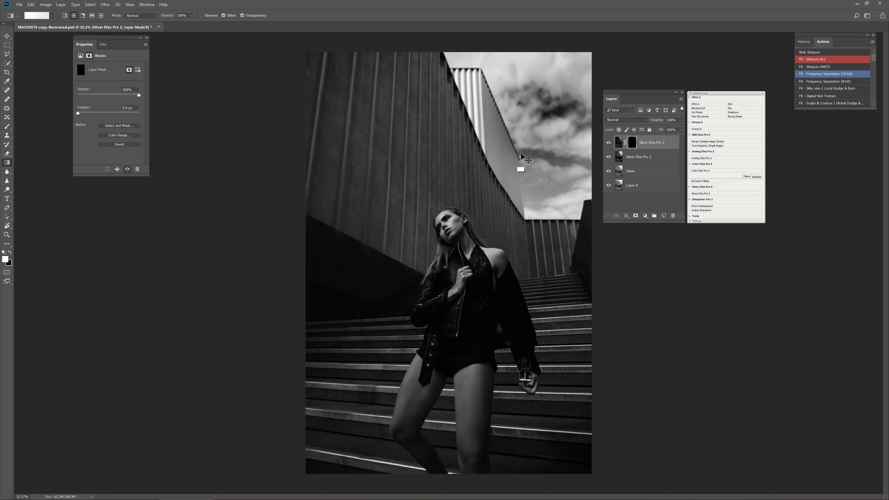
key(ctrl+z)
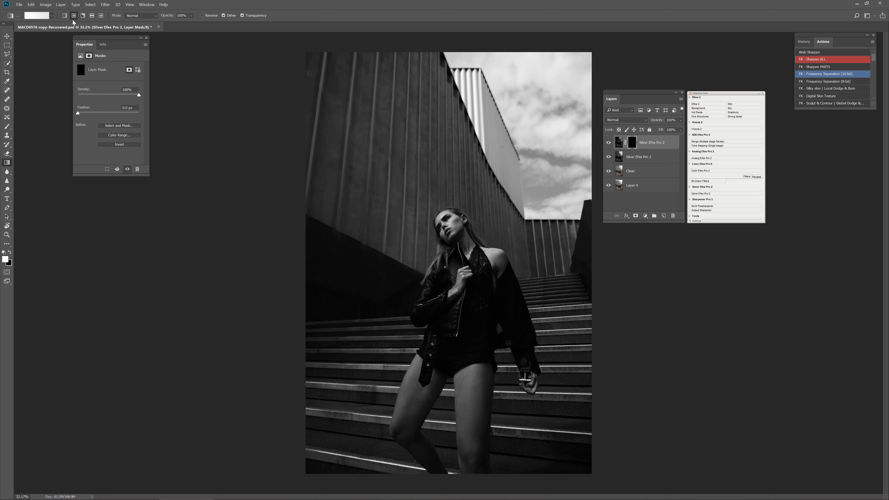
Step: Switch to linear gradients, try diagonal white ones over the sky on the mask, and undo them
click(65, 16)
drag(535, 117, 481, 187)
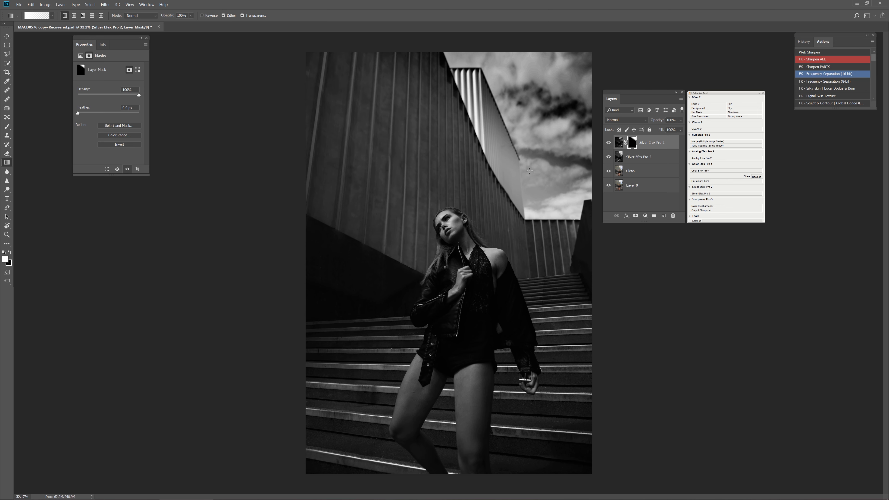
drag(530, 171, 509, 203)
key(ctrl+z)
key(ctrl+alt+z)
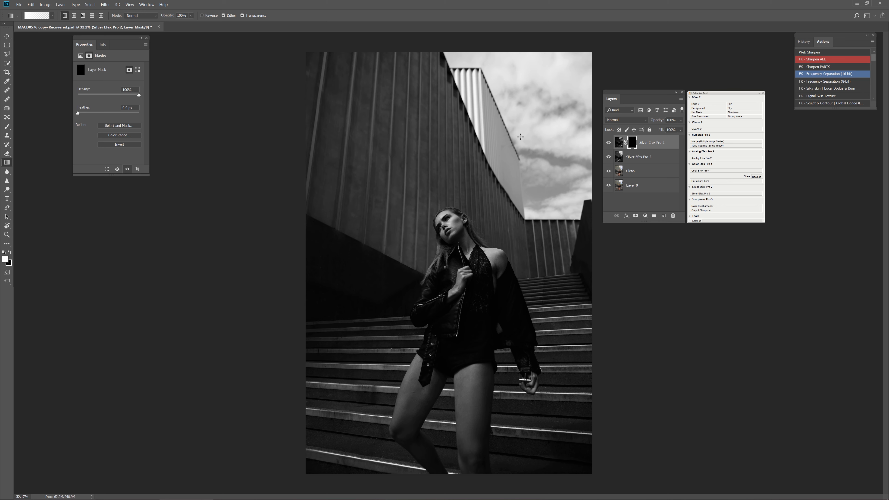
Step: Try further short diagonal linear gradients between the sky and the model on the mask, undoing them back to black
drag(530, 131, 510, 155)
drag(484, 183, 471, 202)
drag(498, 173, 480, 193)
key(ctrl+alt+z)
key(ctrl+alt+z)
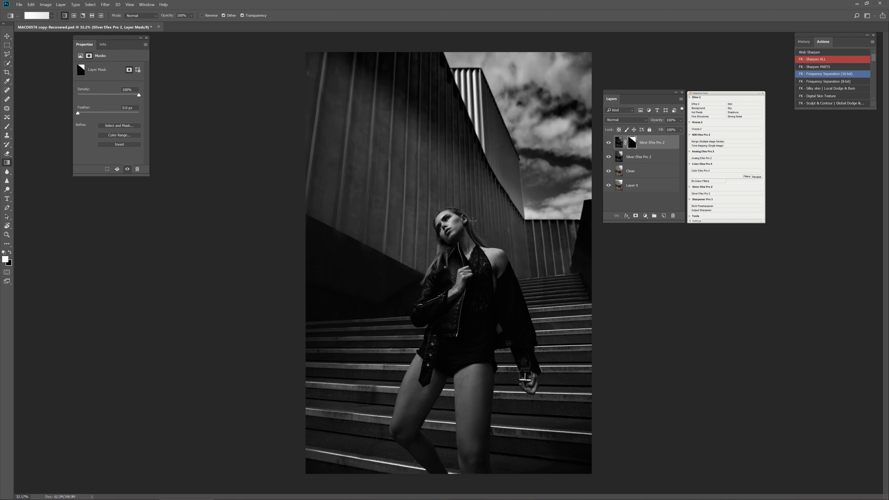
key(ctrl+alt+z)
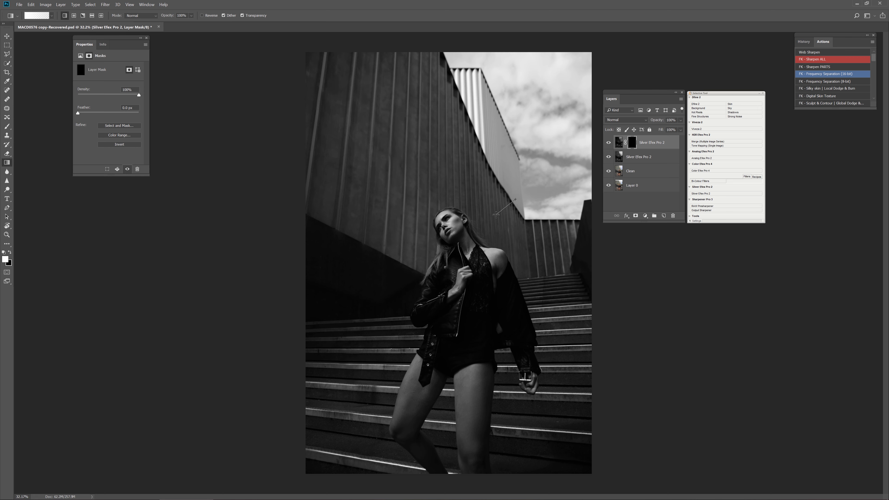
key(ctrl+shift+z)
key(ctrl+alt+z)
drag(513, 170, 483, 215)
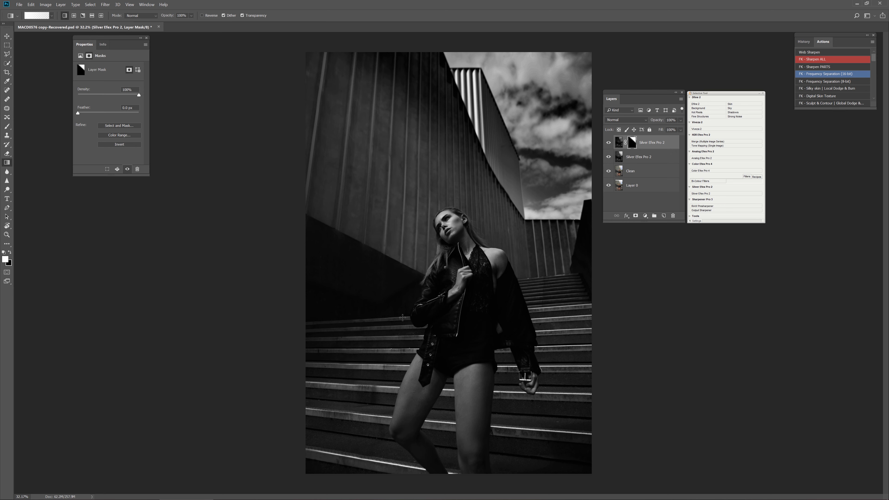
key(ctrl+alt+z)
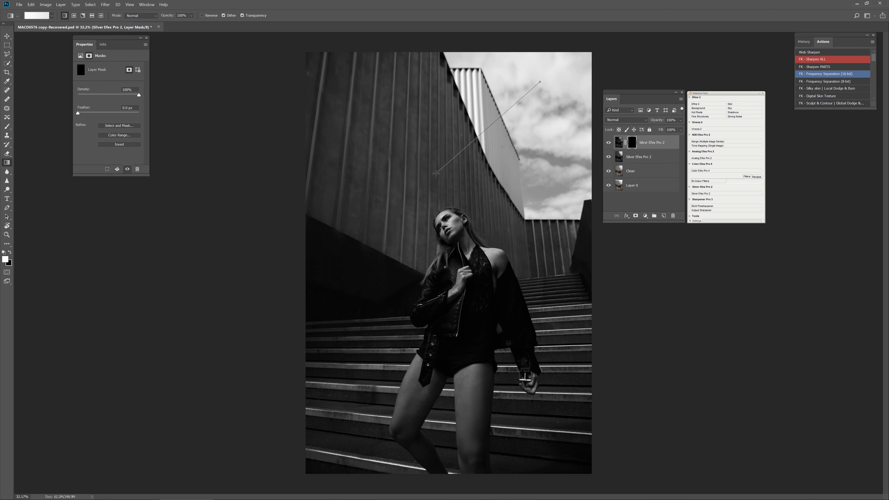
Step: Reveal the darker sky and upper building with diagonal white linear gradients on the mask, undoing the one reaching the stairs
drag(427, 199, 423, 208)
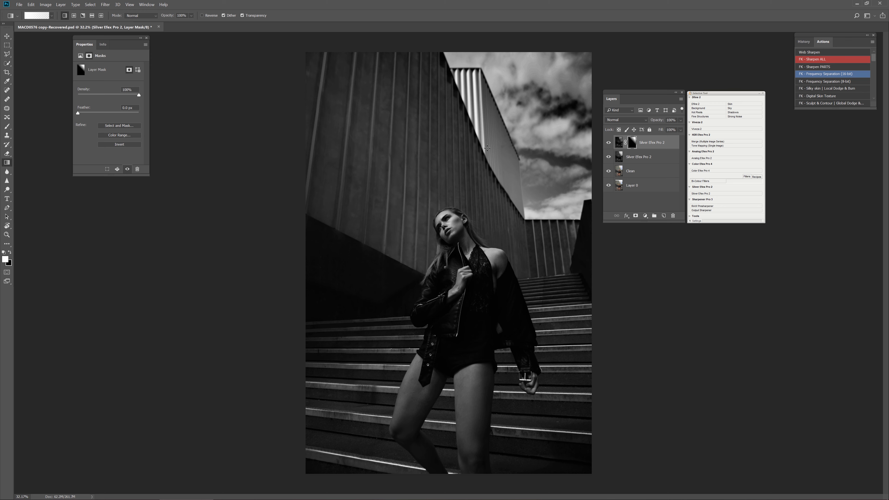
drag(529, 112, 455, 195)
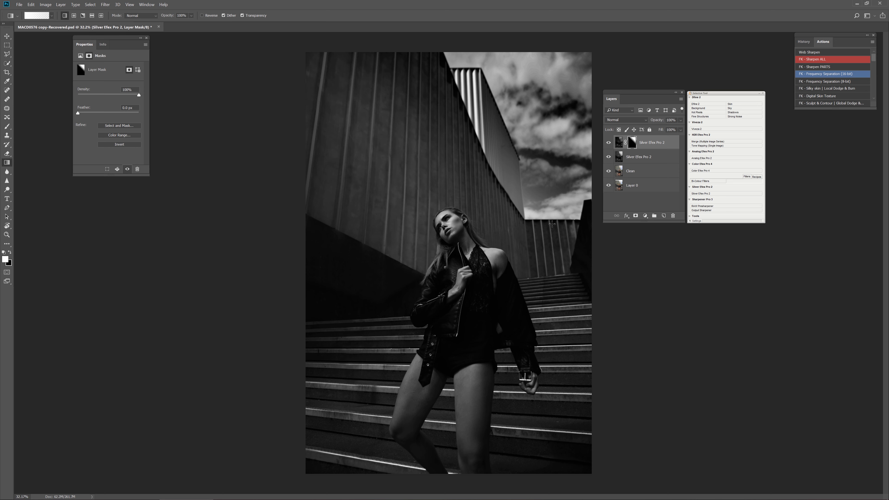
drag(573, 186, 558, 258)
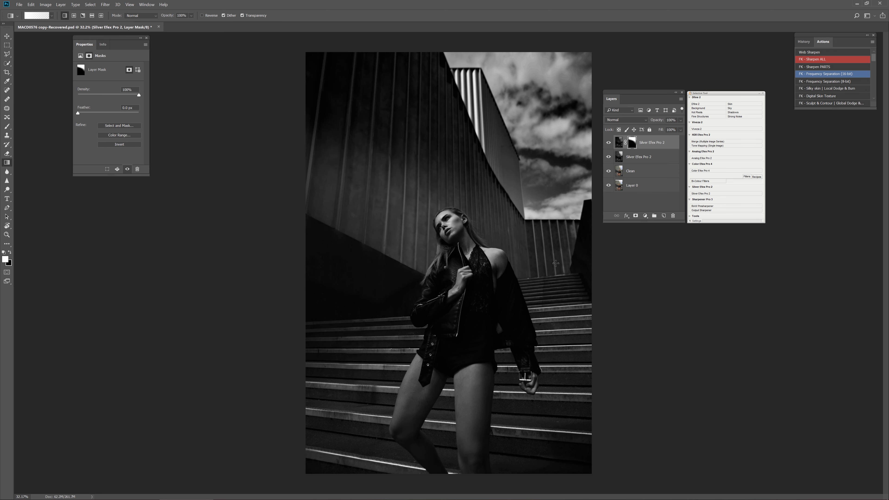
key(ctrl+z)
drag(473, 99, 418, 150)
drag(440, 49, 330, 172)
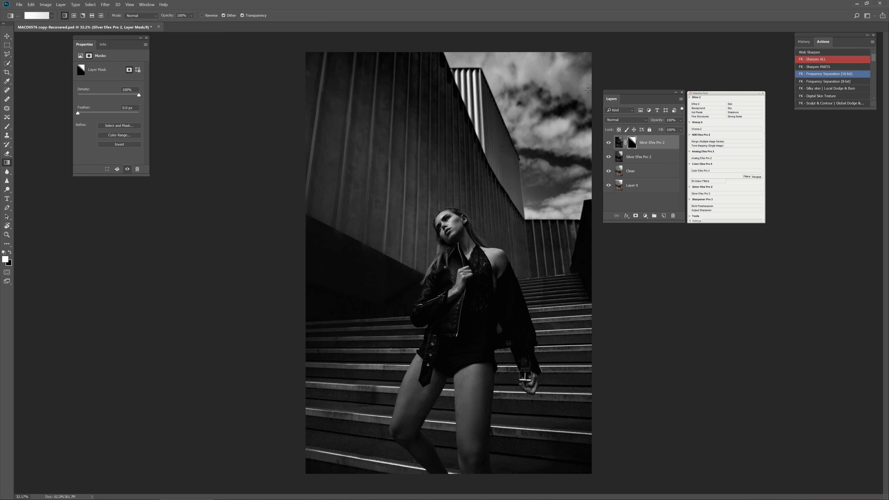
Step: Toggle the masked Silver Efex Pro 2 layer off and on to compare the sky and building with the layer below
click(609, 144)
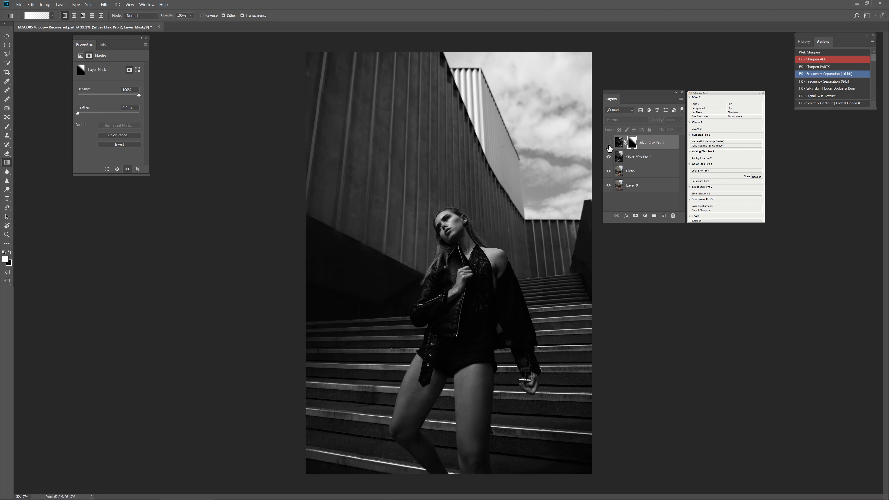
click(608, 144)
click(605, 145)
click(605, 147)
click(634, 160)
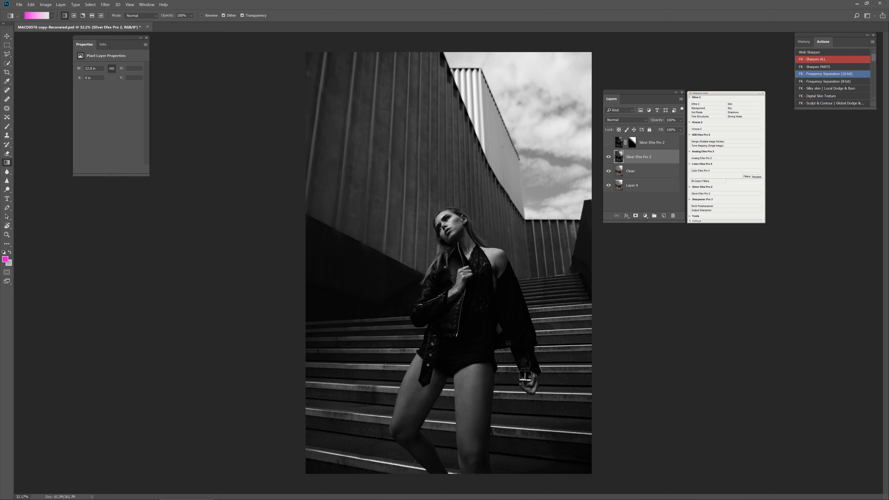
click(609, 142)
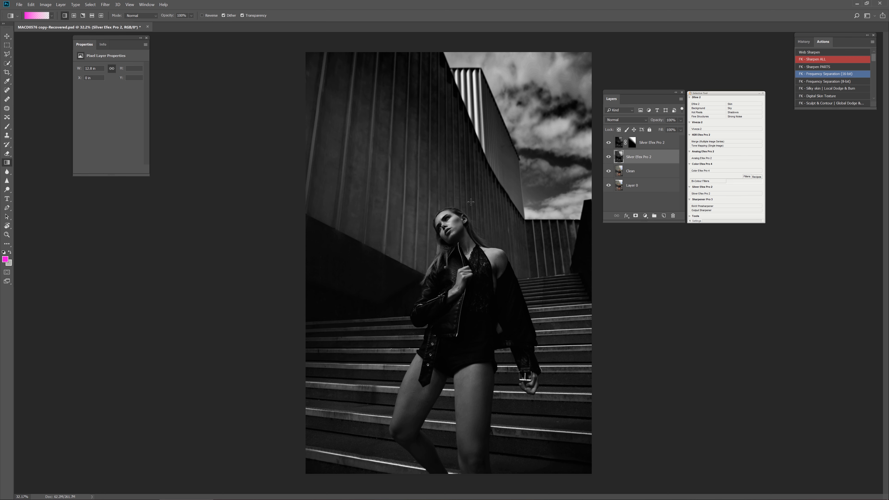
click(609, 142)
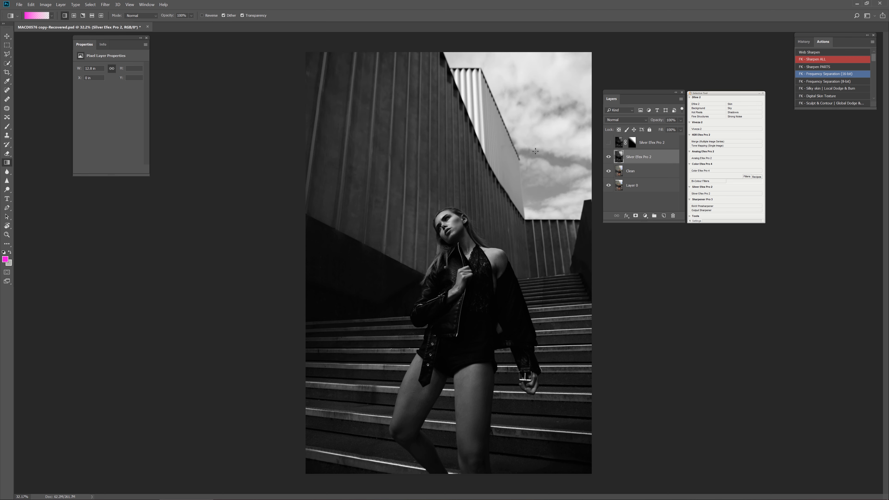
click(608, 143)
click(609, 142)
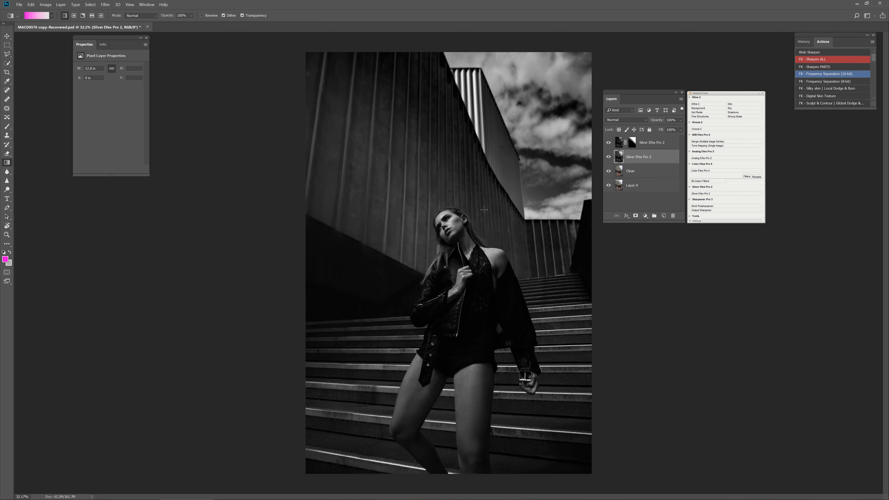
Step: Inspect the model up close, fit the image to the window, and compare the result with the original Layer 0 alone
key(z)
mouse_move(466, 224)
mouse_down()
mouse_move(492, 224)
mouse_move(481, 226)
mouse_up()
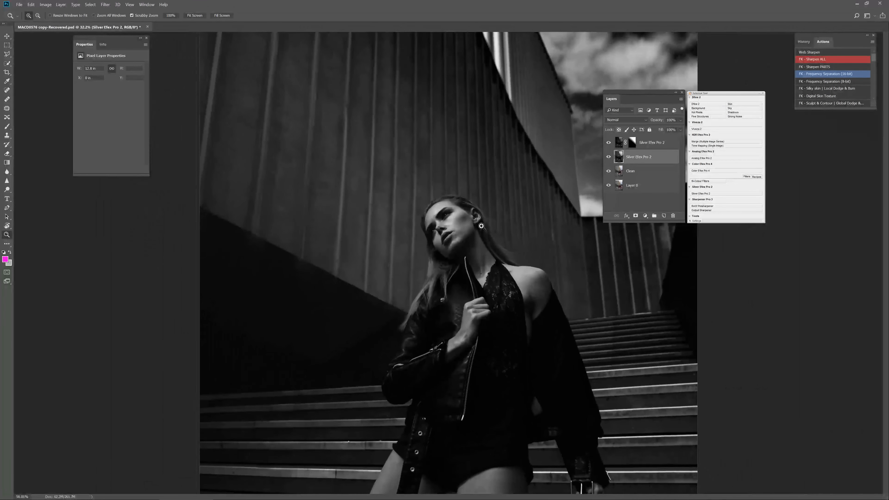
key(ctrl+0)
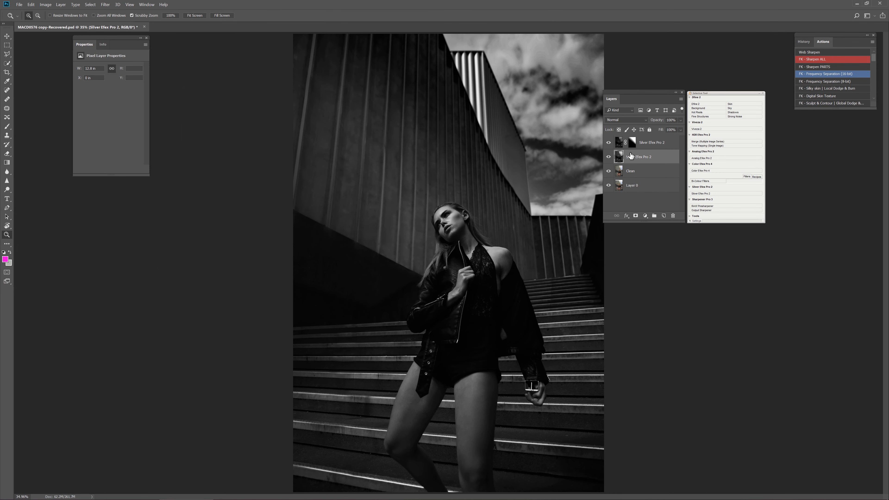
alt+click(608, 186)
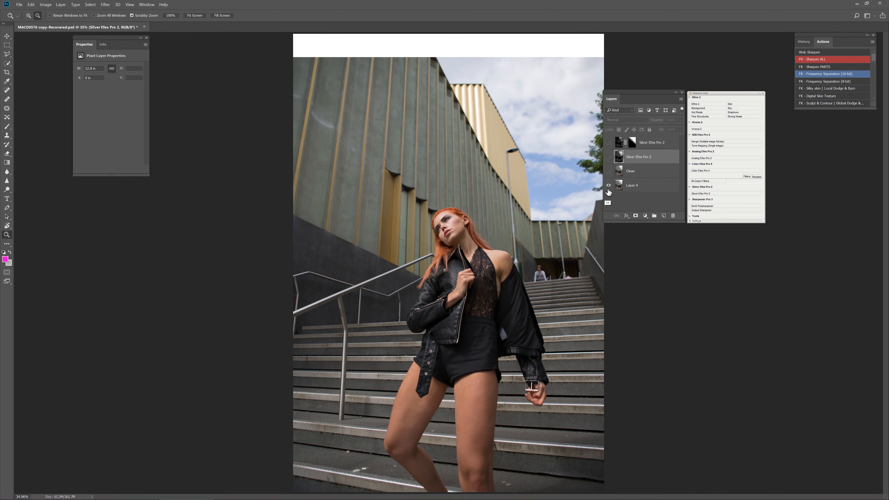
alt+click(608, 188)
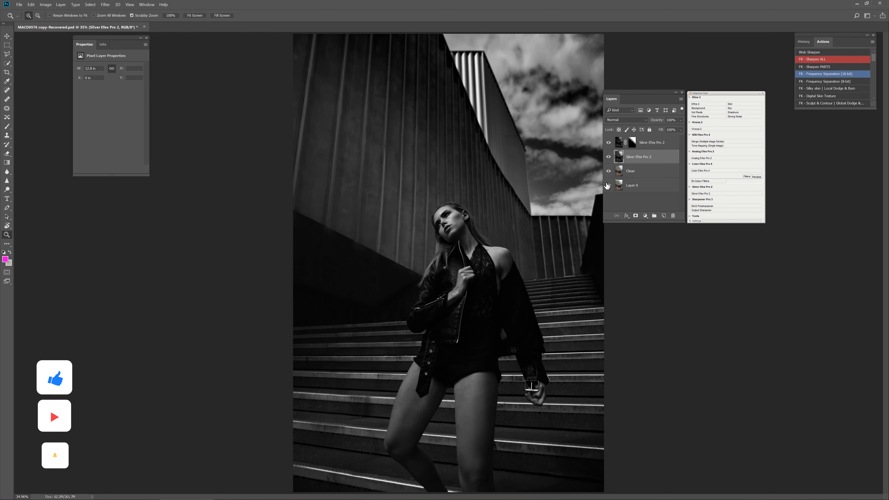
Step: Display the finished image in full-screen mode on black and close the Nik Selective Tool window
key(f)
key(f)
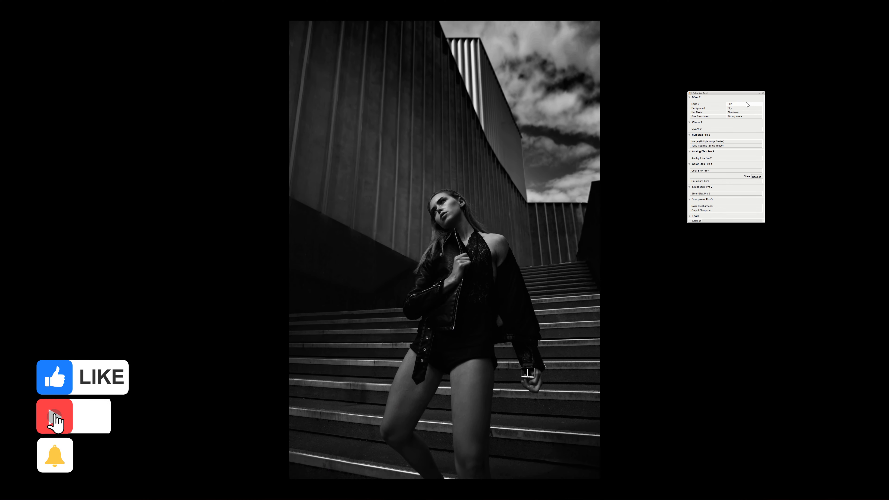
click(762, 93)
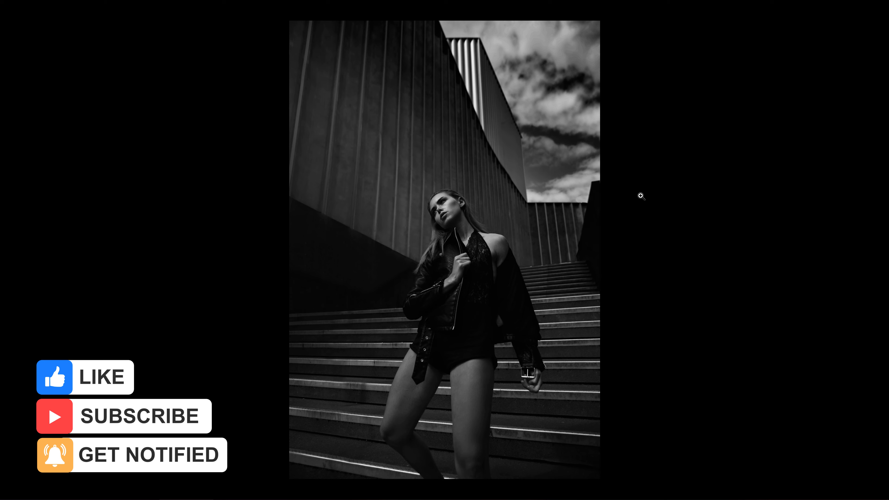